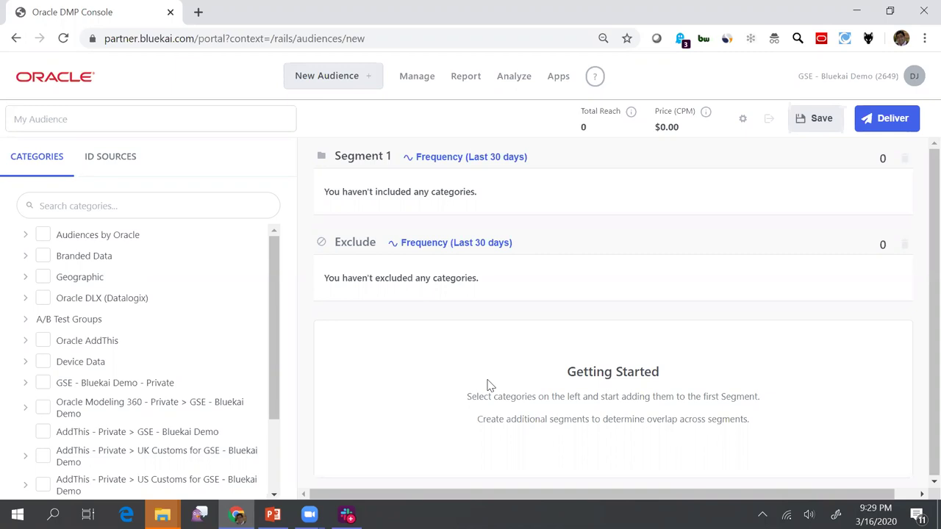
Include the Audiences by Oracle category in Segment 1 and restrict the audience's countries from All to India.
mouse_move(278, 322)
left_mouse_down()
mouse_move(269, 390)
mouse_move(273, 303)
left_mouse_up()
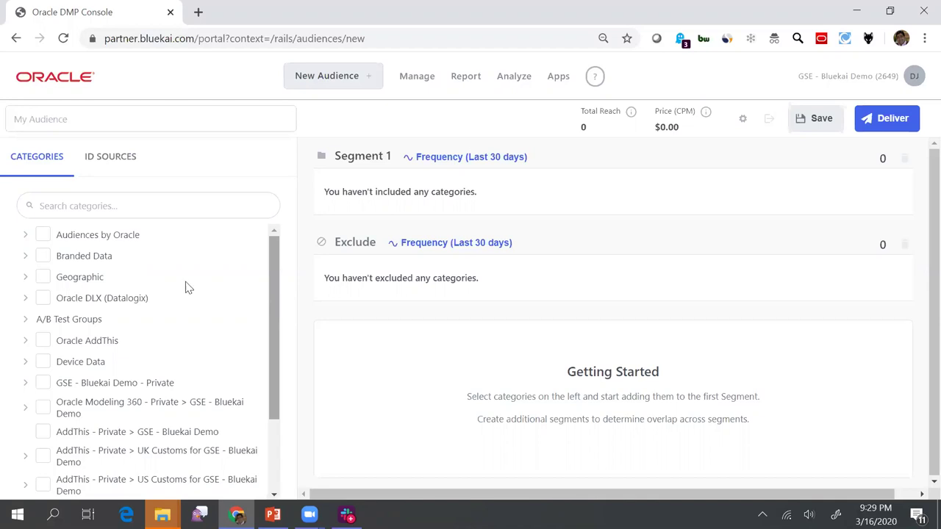
left_click(42, 235)
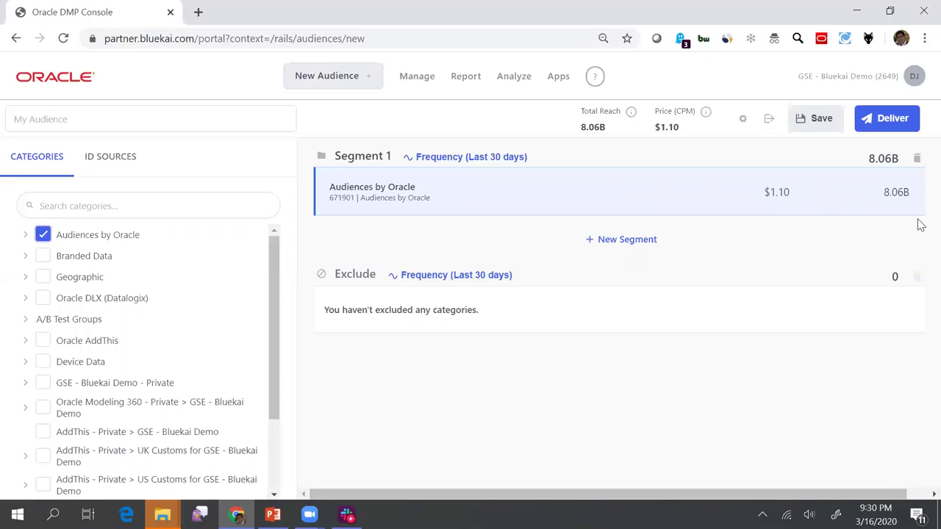
left_click(743, 118)
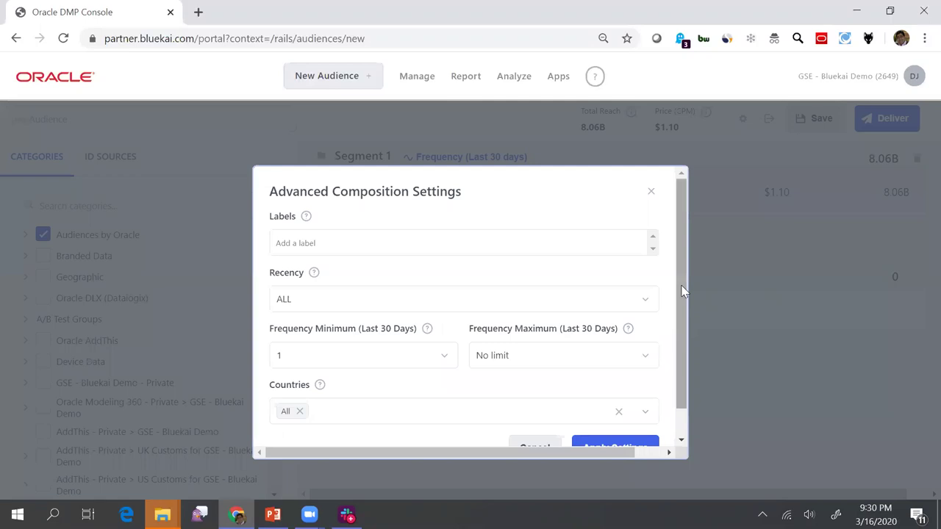
left_click_drag(683, 290, 687, 326)
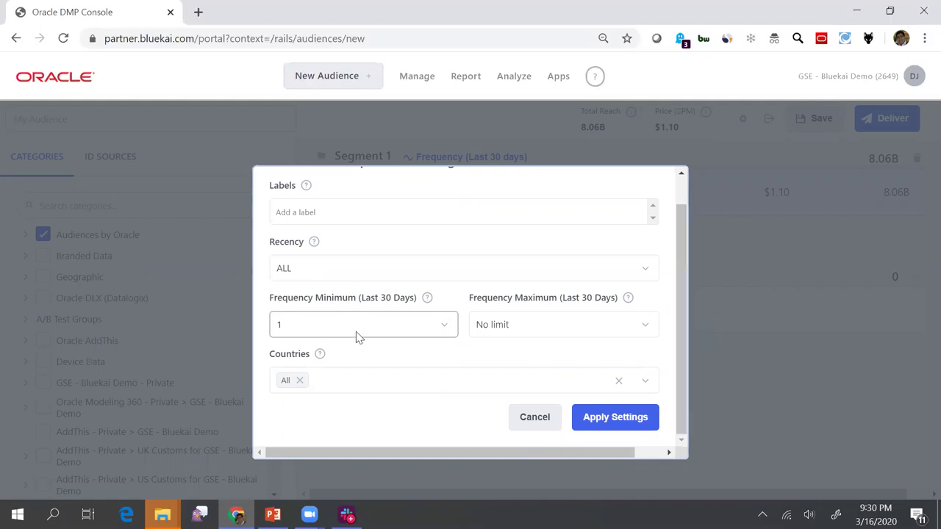
left_click(315, 384)
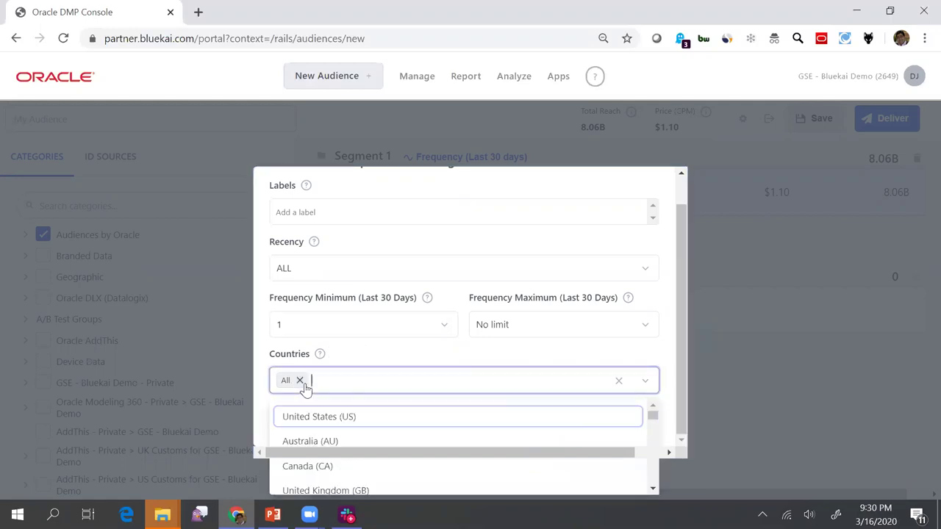
left_click(367, 382)
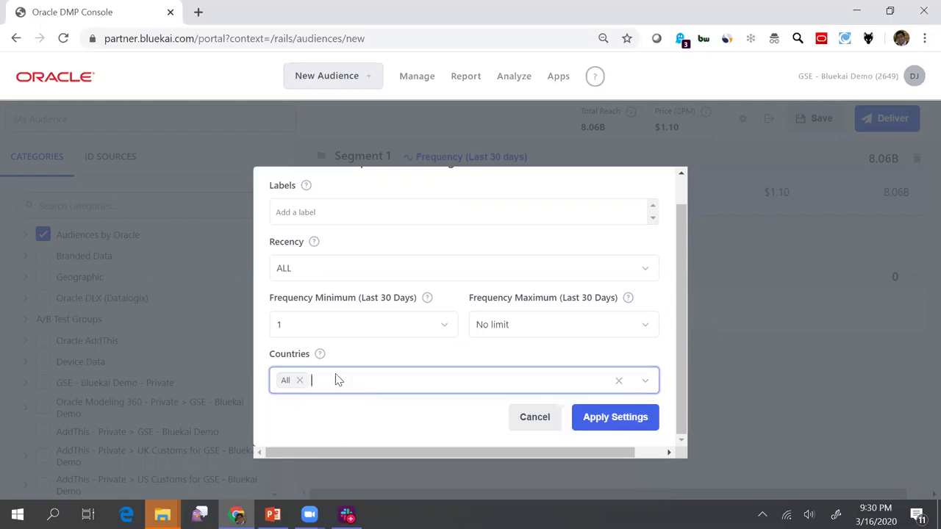
key("BackSpace")
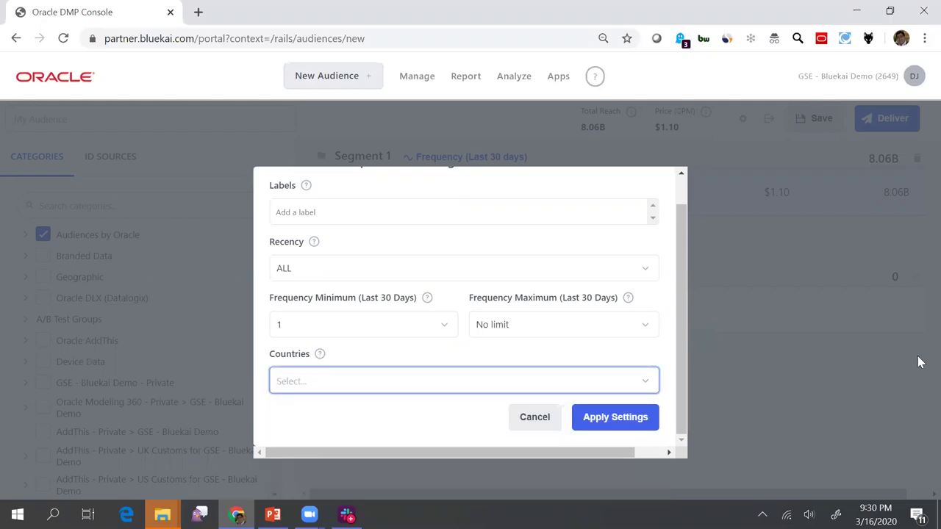
type("India")
left_click(539, 423)
left_click(610, 428)
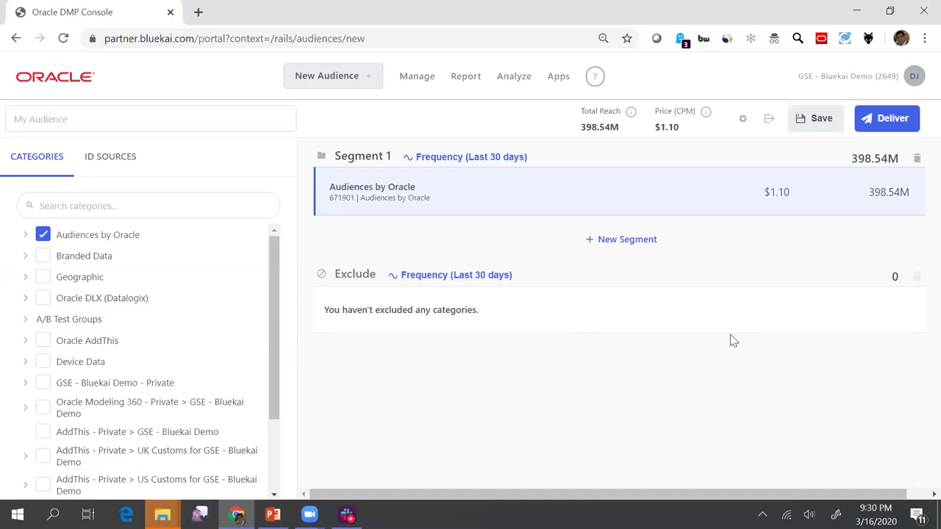
Replace the category in Segment 1 with the B2B Company Industry > Real Estate category, found by searching for "Real Estate".
left_click(150, 206)
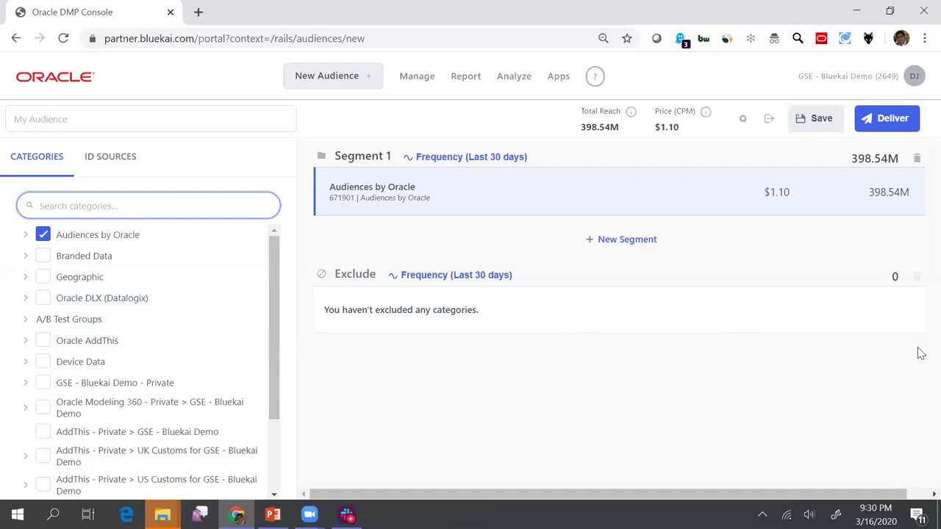
left_click(917, 159)
left_click(118, 206)
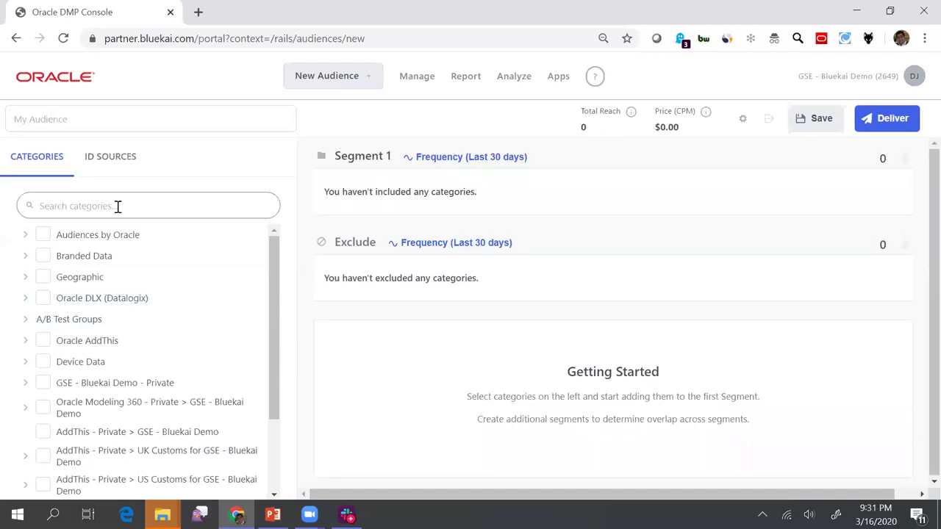
type("Real ")
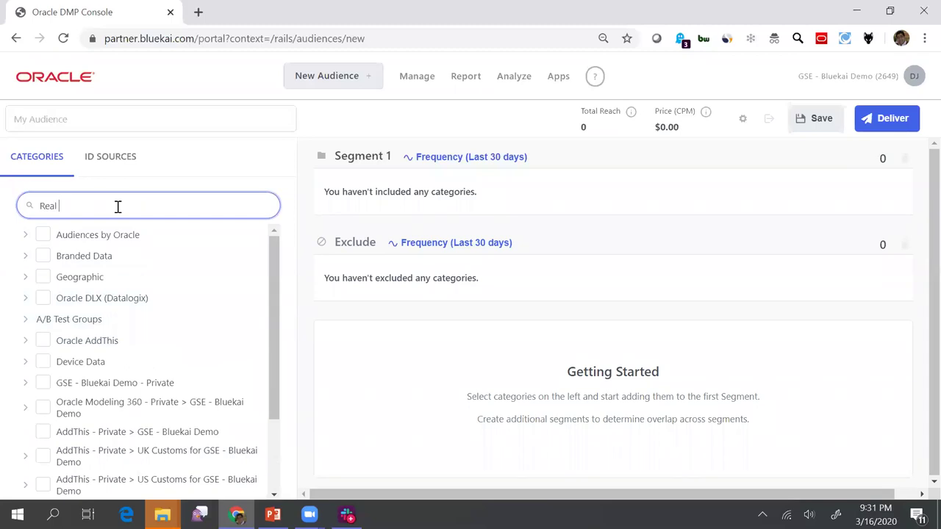
type("Estate")
key("Return")
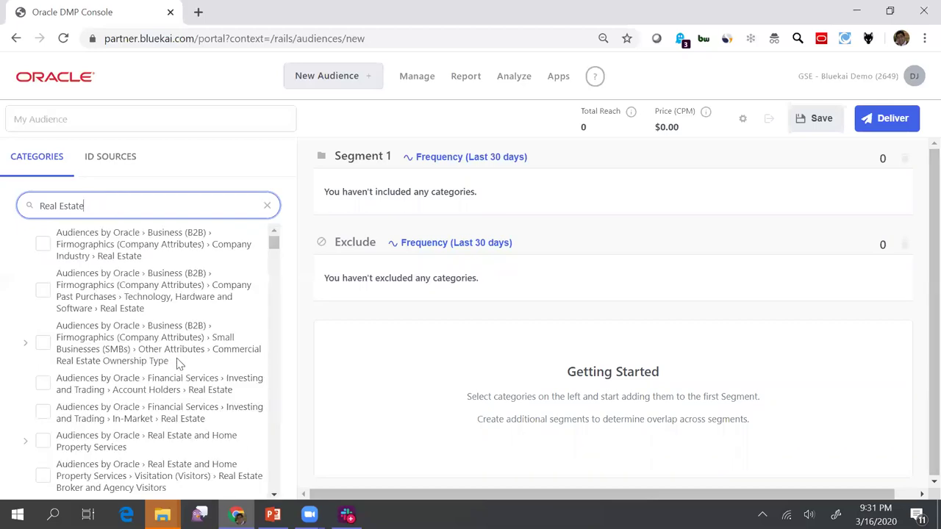
left_click(41, 247)
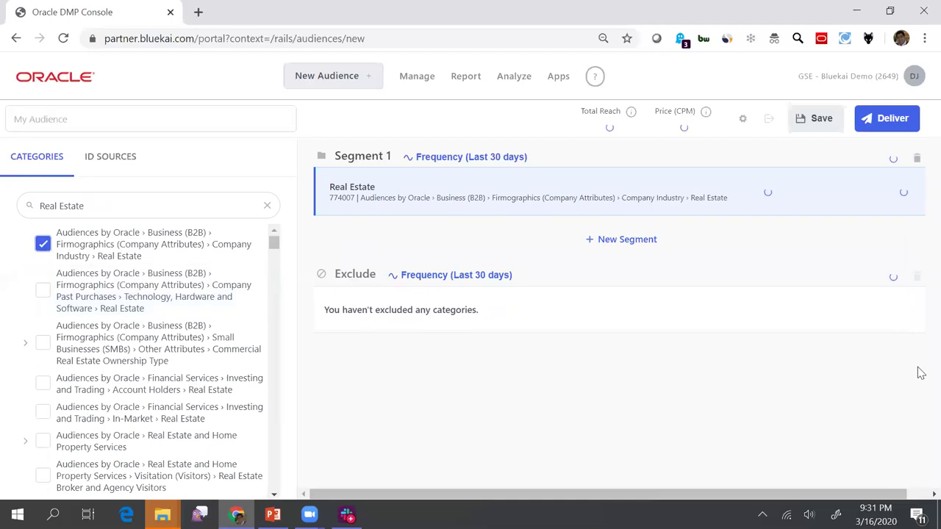
left_click(266, 207)
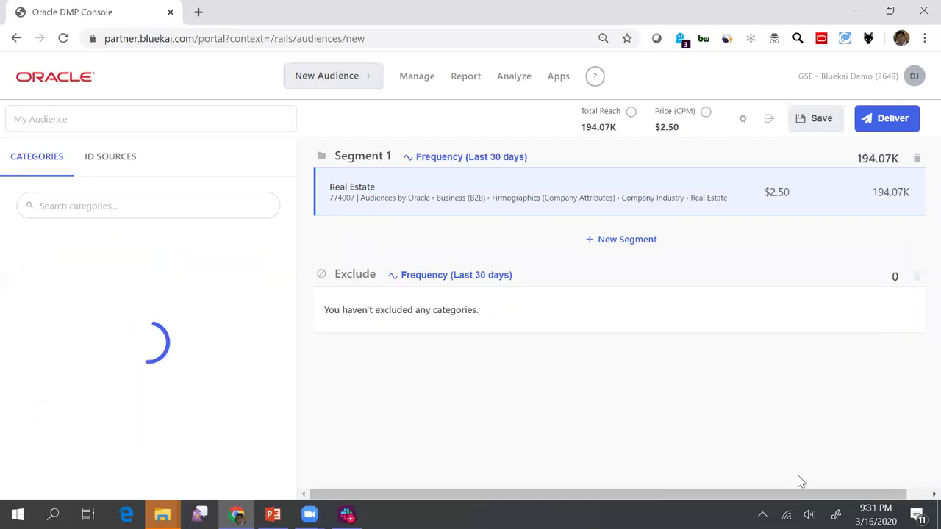
Expand the Audiences by Oracle category tree down to Demographics > Financial Attributes > Estimated Net Worth (USD).
left_click(26, 236)
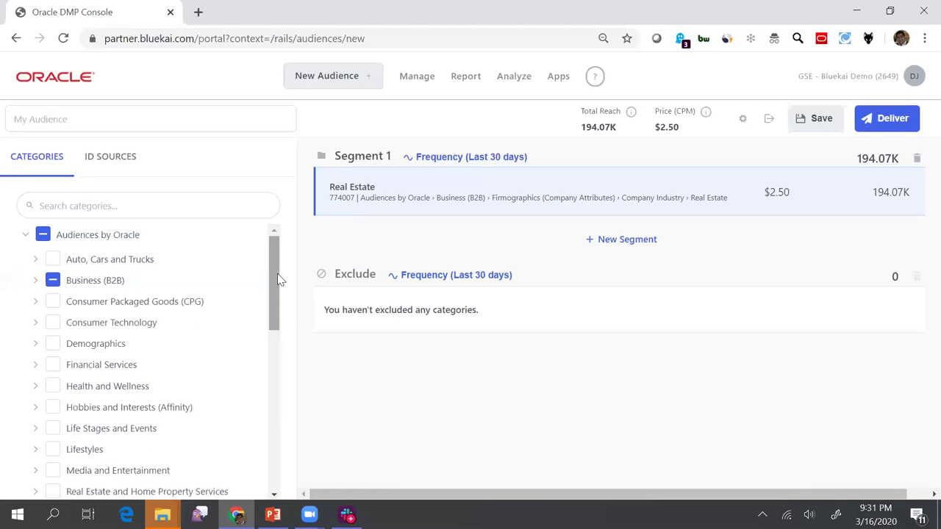
mouse_move(273, 321)
left_mouse_down()
mouse_move(272, 340)
mouse_move(272, 318)
left_mouse_up()
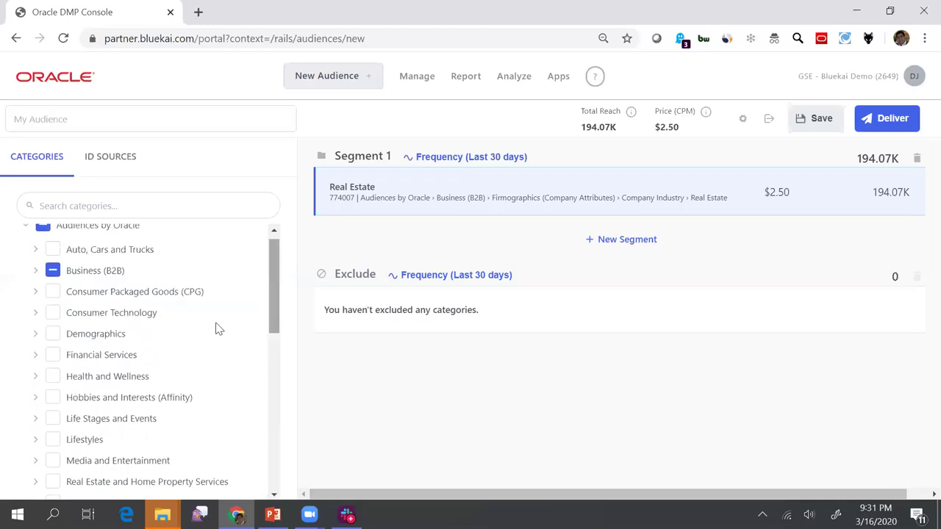
left_click(34, 335)
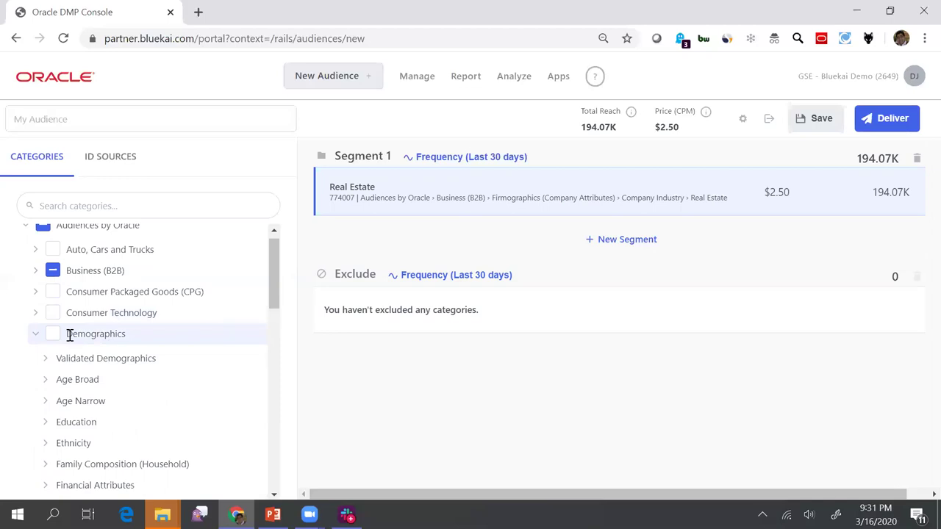
left_click_drag(269, 298, 278, 318)
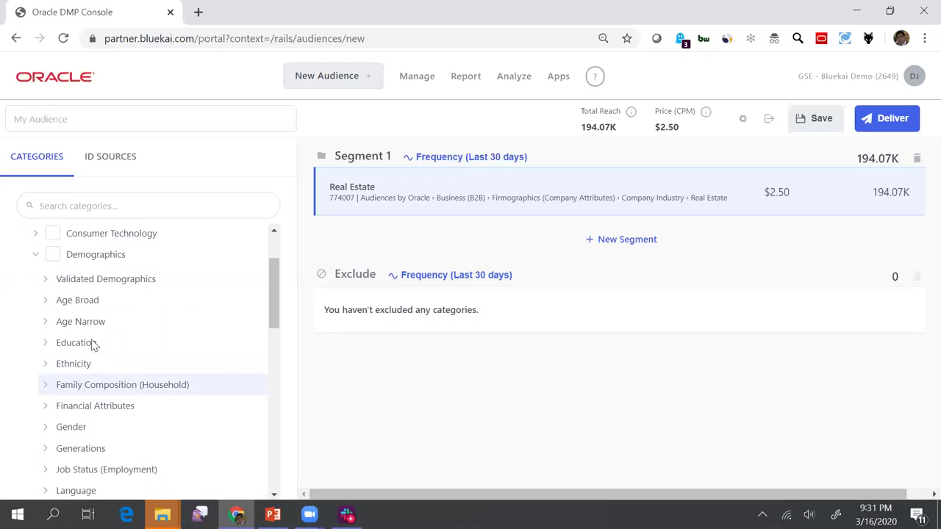
left_click(45, 405)
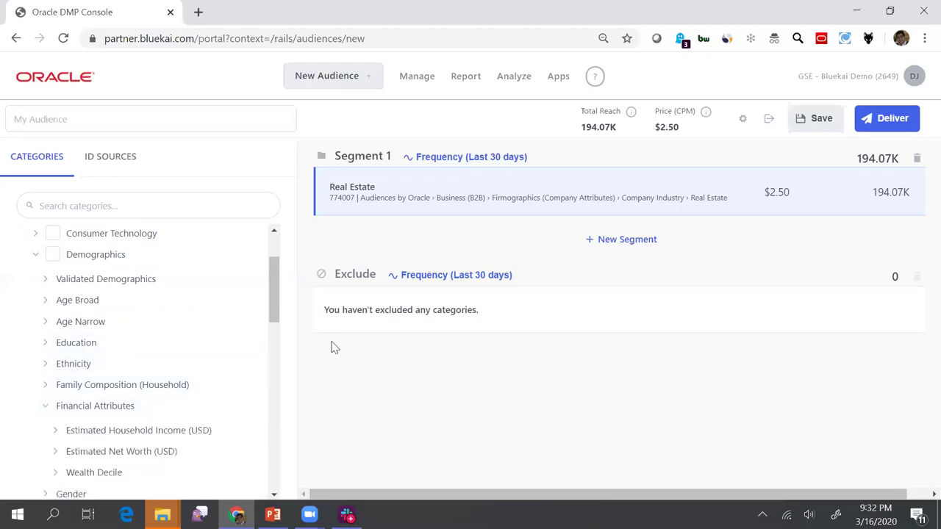
left_click_drag(276, 310, 281, 328)
left_click(56, 365)
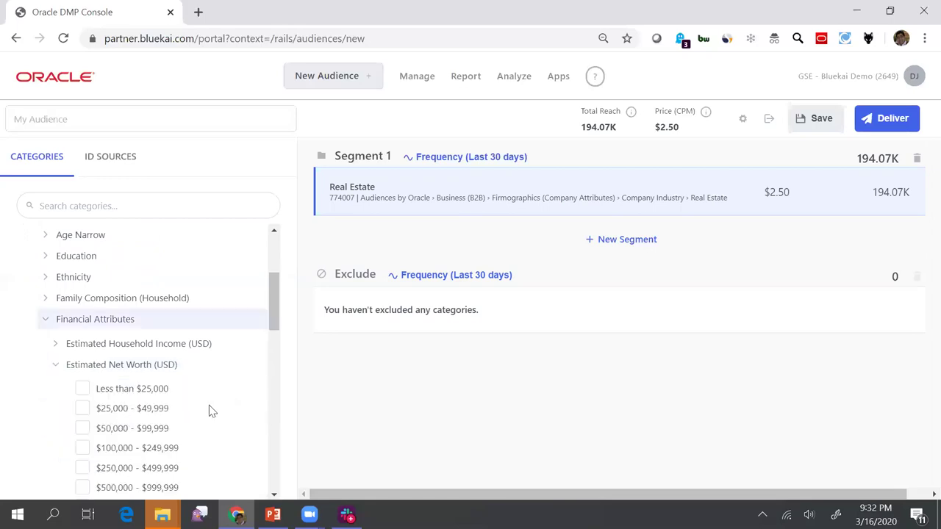
Add the net worth ranges $100,000 - $249,999, $250,000 - $499,999, $500,000 - $999,999 and $1,000,000+ to Segment 1.
left_click(276, 338)
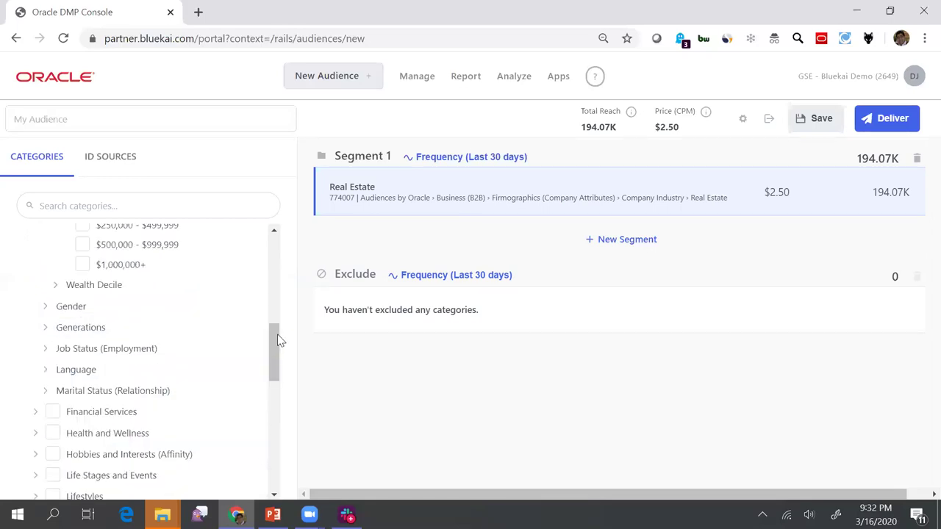
left_click_drag(273, 352, 272, 326)
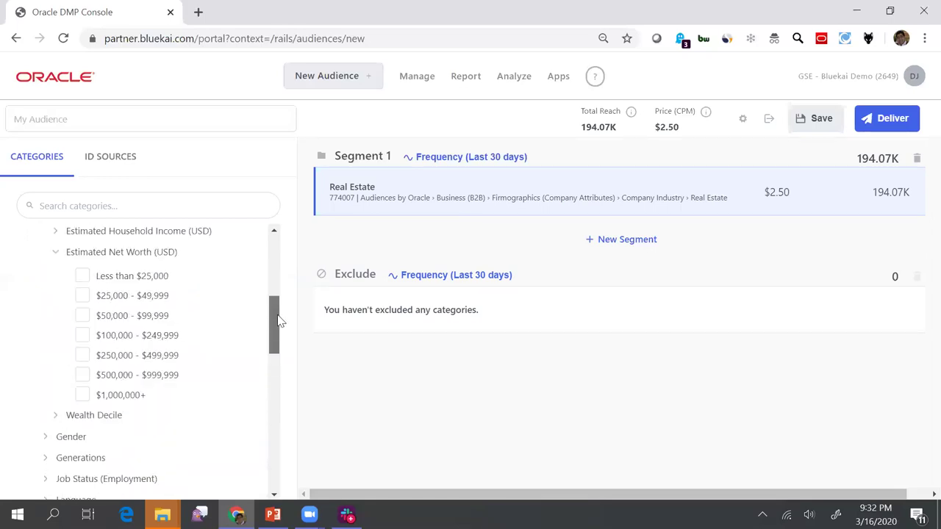
left_click(83, 337)
left_click(83, 356)
left_click(83, 375)
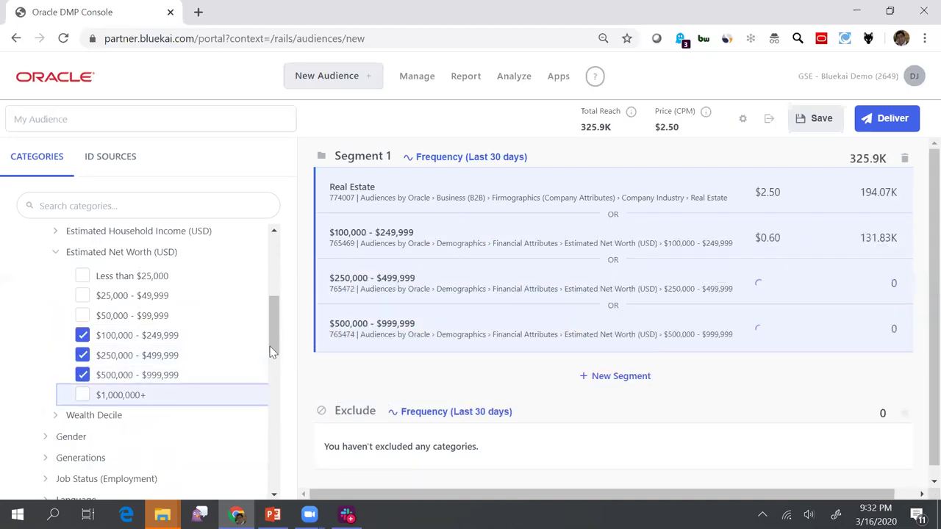
Browse the other available categories, including Age Broad under Demographics and the top-level data sources.
left_click_drag(275, 321, 288, 281)
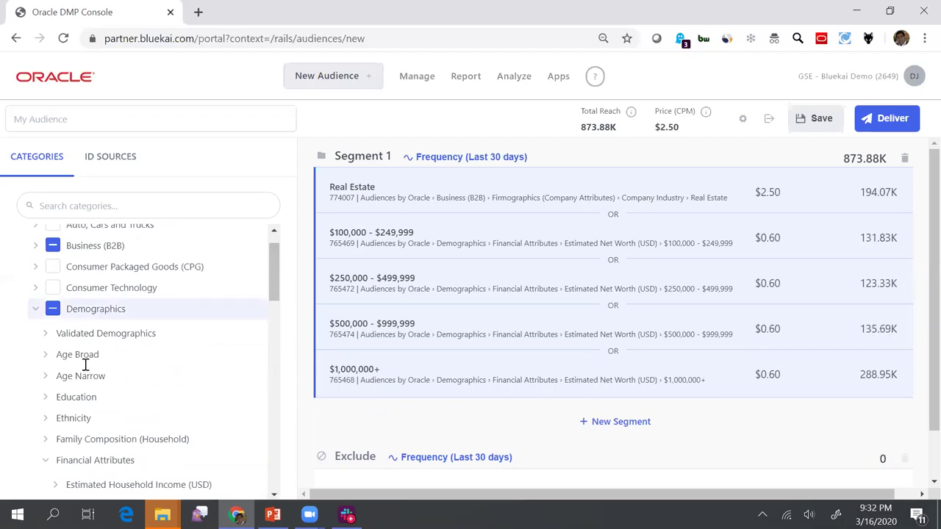
left_click_drag(278, 289, 287, 261)
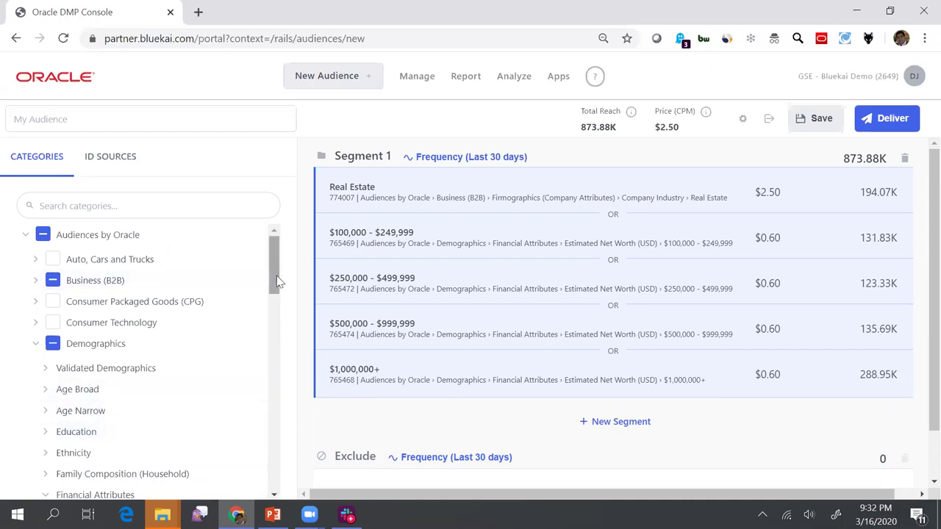
left_click_drag(276, 275, 278, 283)
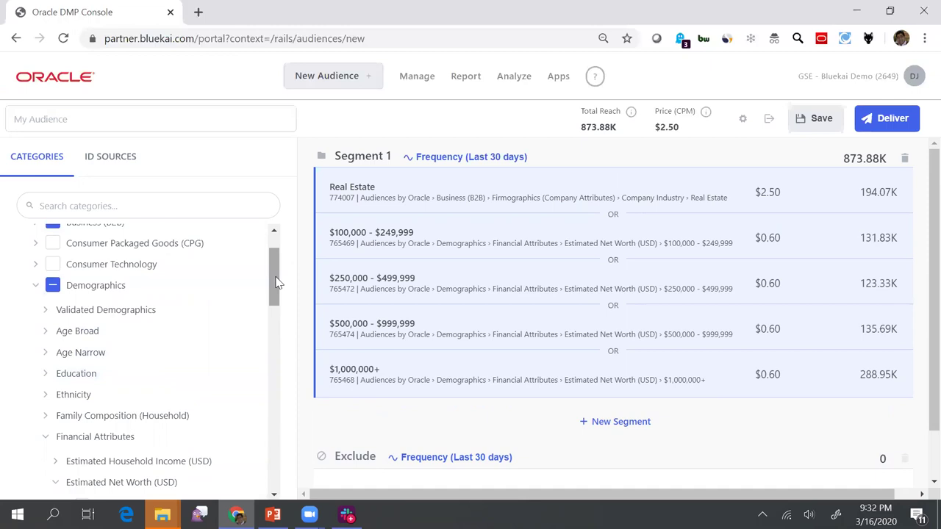
left_click(46, 331)
left_click_drag(276, 267, 298, 365)
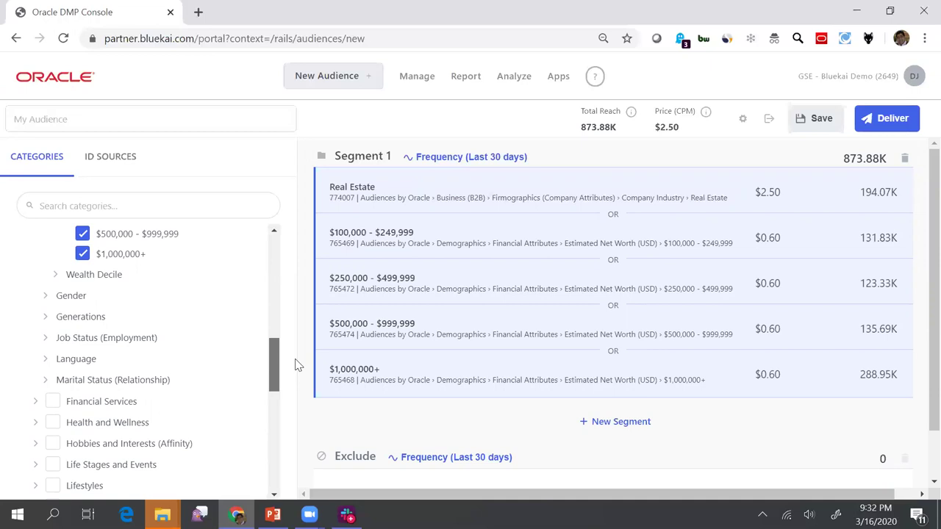
left_click_drag(297, 365, 298, 365)
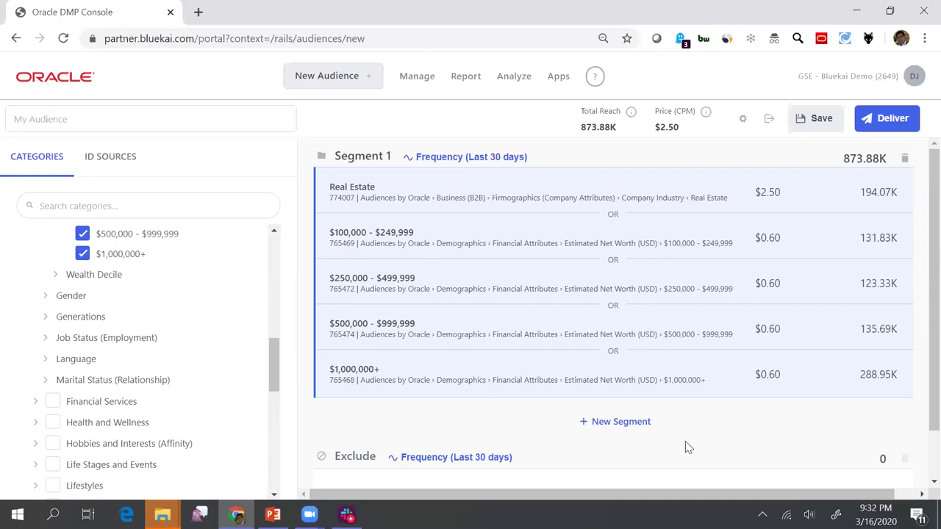
left_click_drag(277, 365, 277, 437)
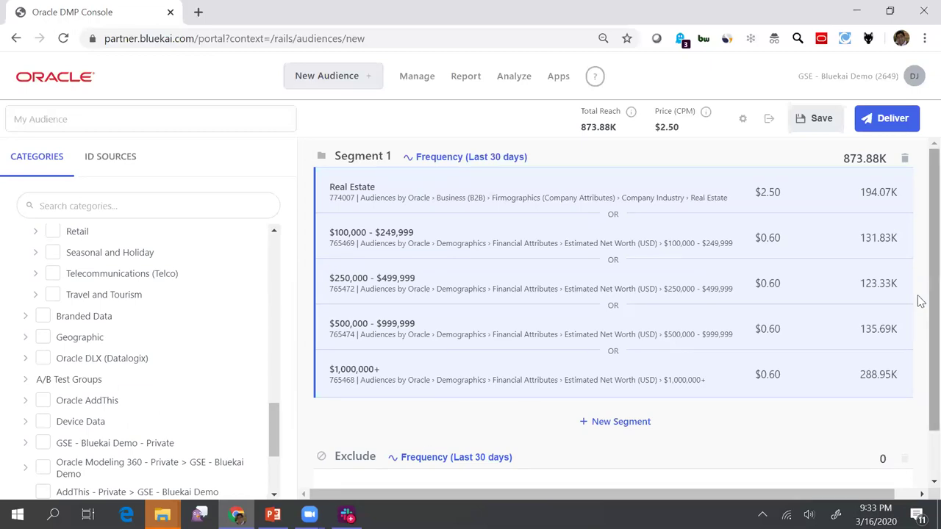
Review Segment 1's included categories, the Exclude section and the audience's breakdown by ID source.
scroll(917, 296, "down", 2)
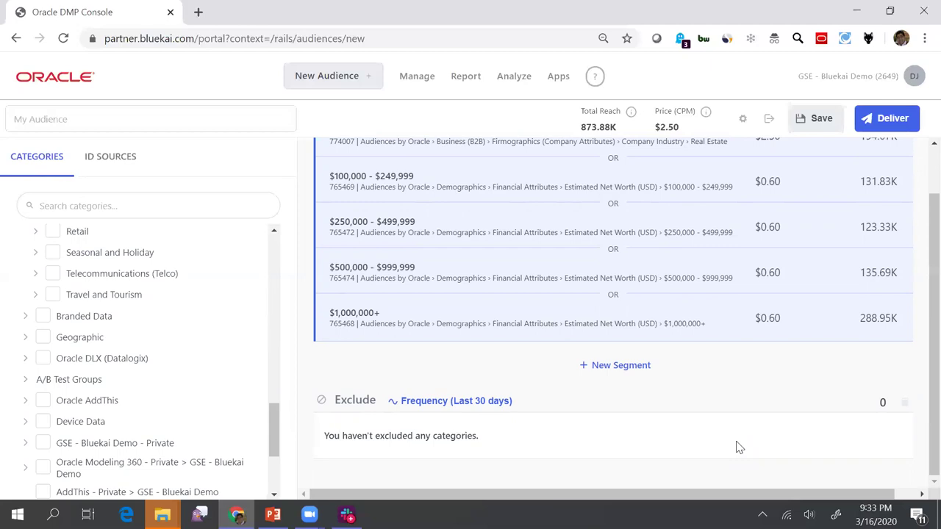
scroll(920, 213, "up", 2)
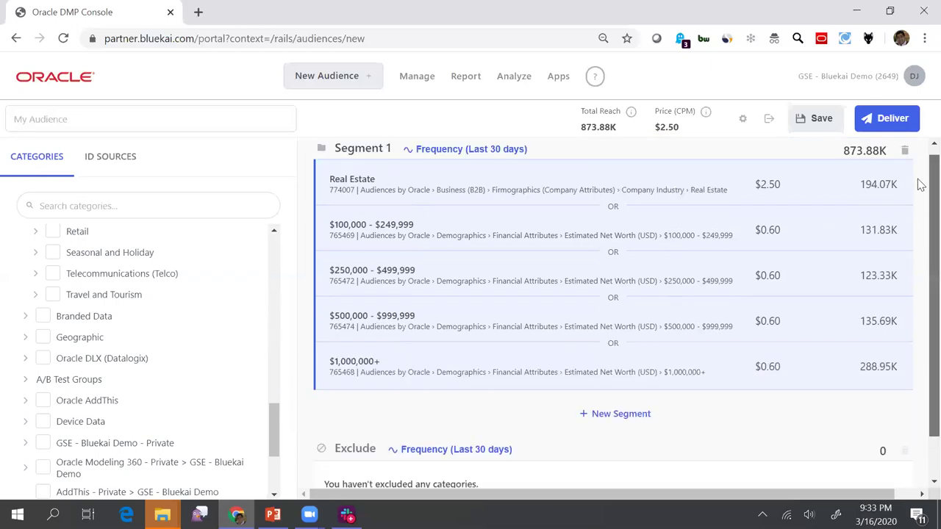
left_click(127, 160)
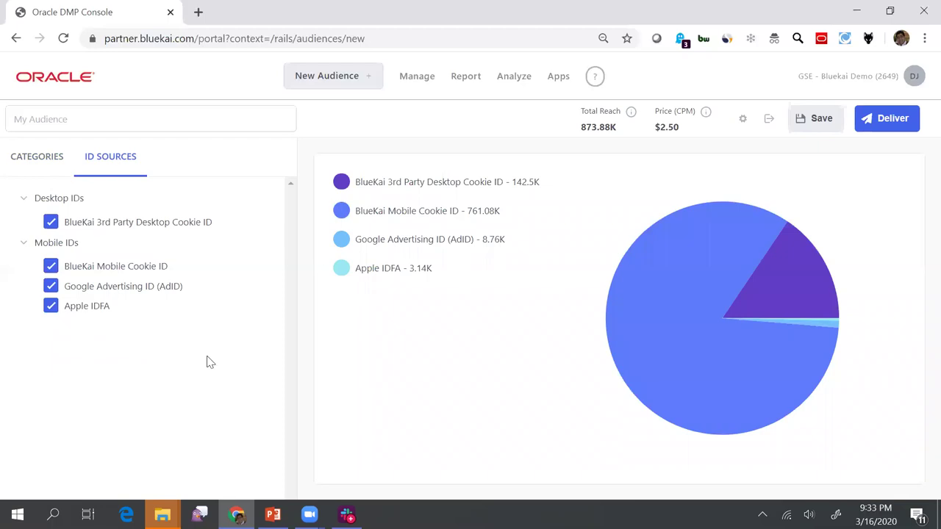
left_click(42, 158)
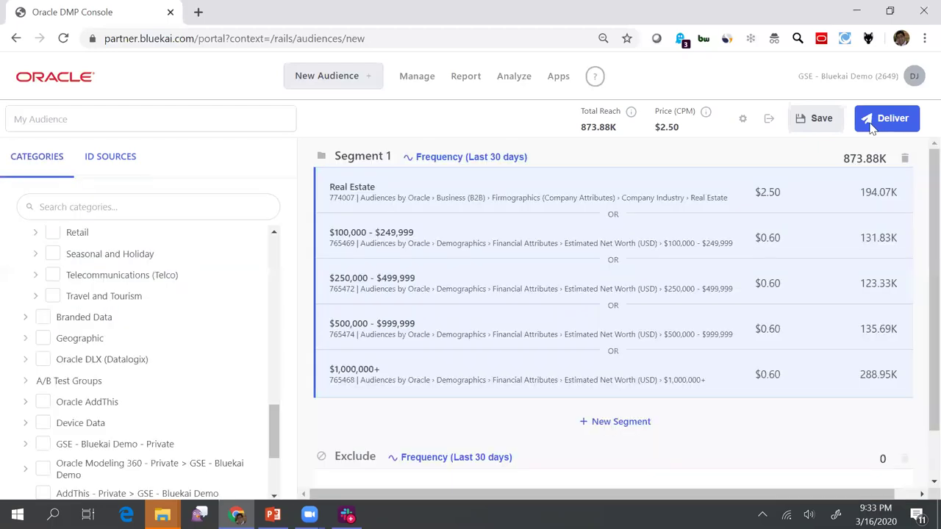
Save the audience with a person's first name as its audience name and open its delivery setup.
left_click(815, 120)
left_click(478, 263)
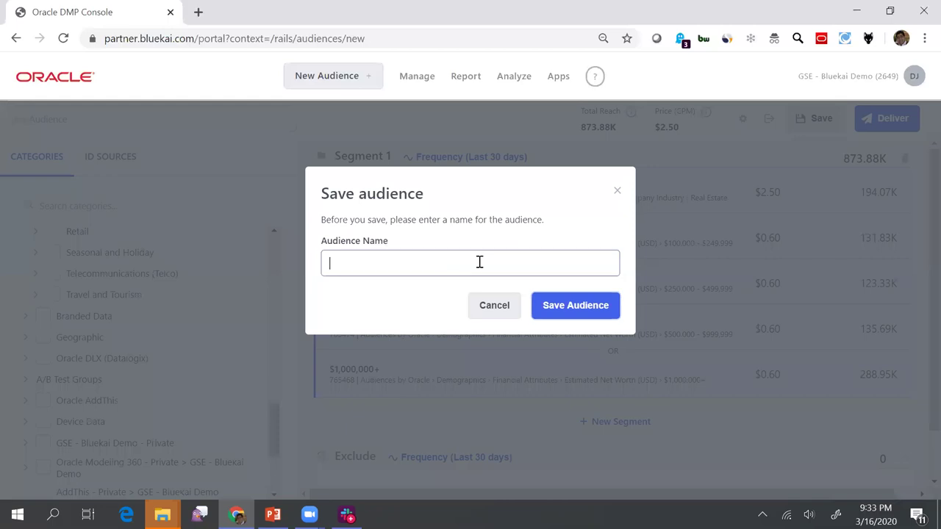
type("Raj")
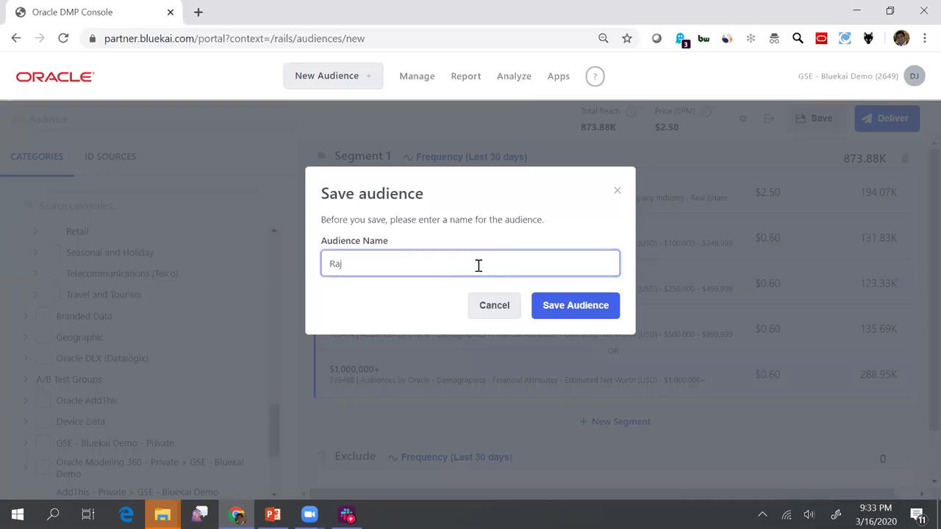
left_click(563, 315)
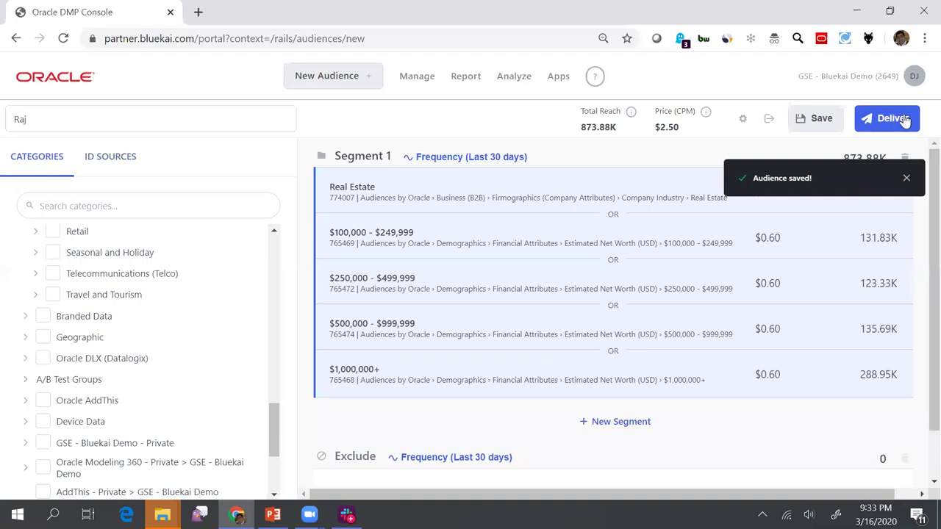
left_click(891, 125)
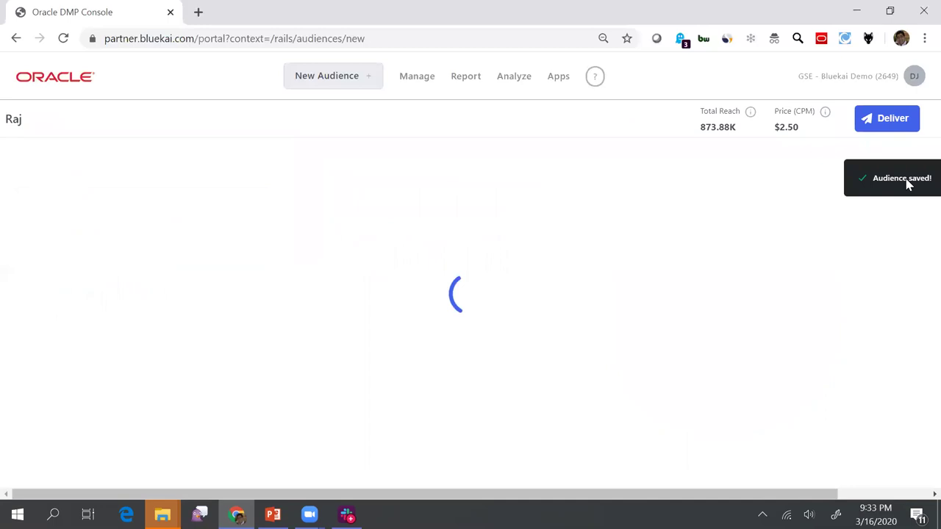
left_click(906, 184)
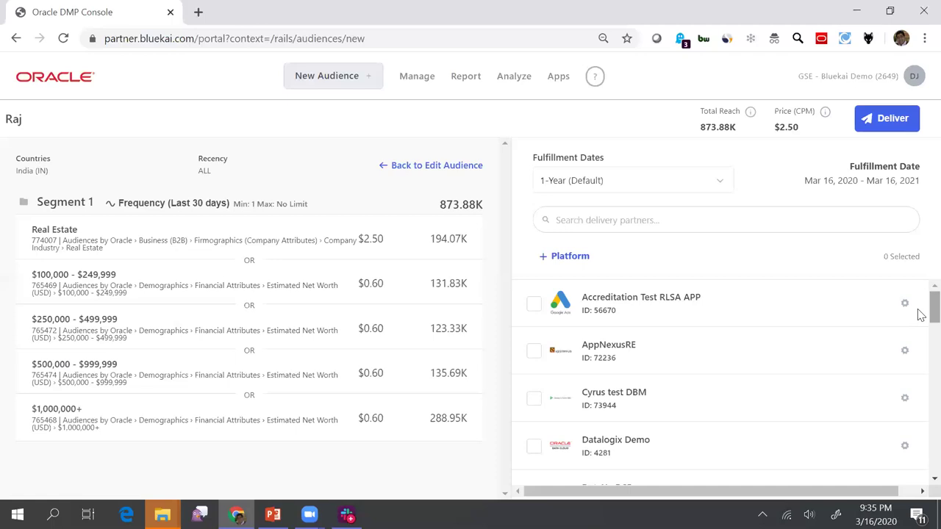
Open the Audience Discovery report and start a new audience report query.
mouse_move(519, 76)
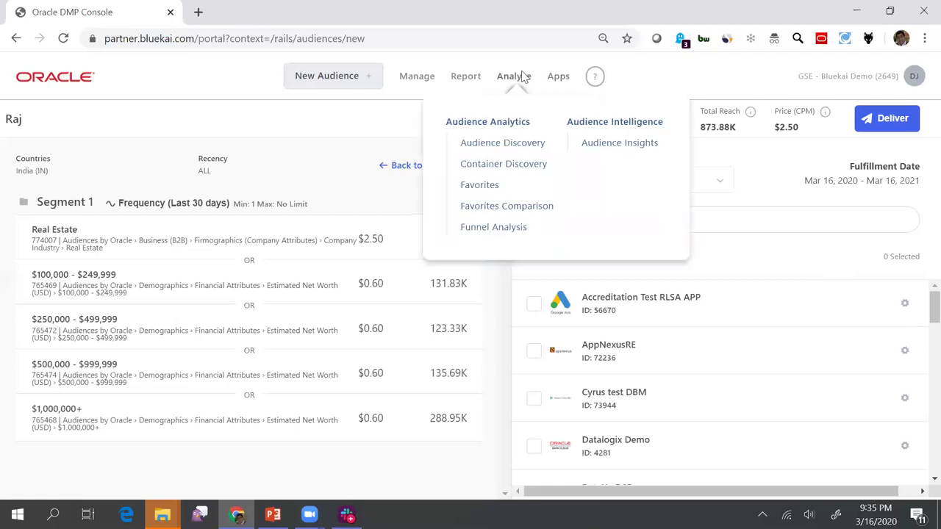
left_click(508, 147)
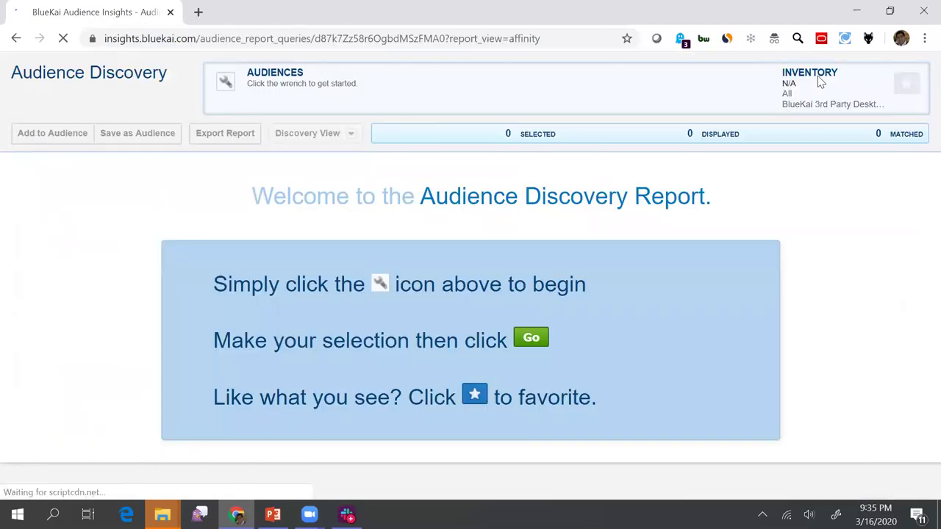
left_click(224, 84)
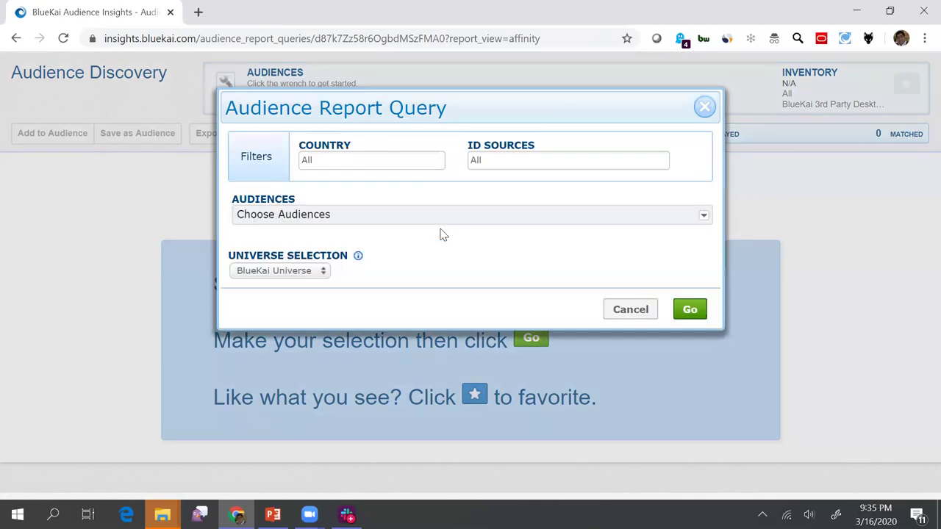
Find the Sample Ad Campaign audience by searching for "sample" and run the report query on it.
left_click(398, 216)
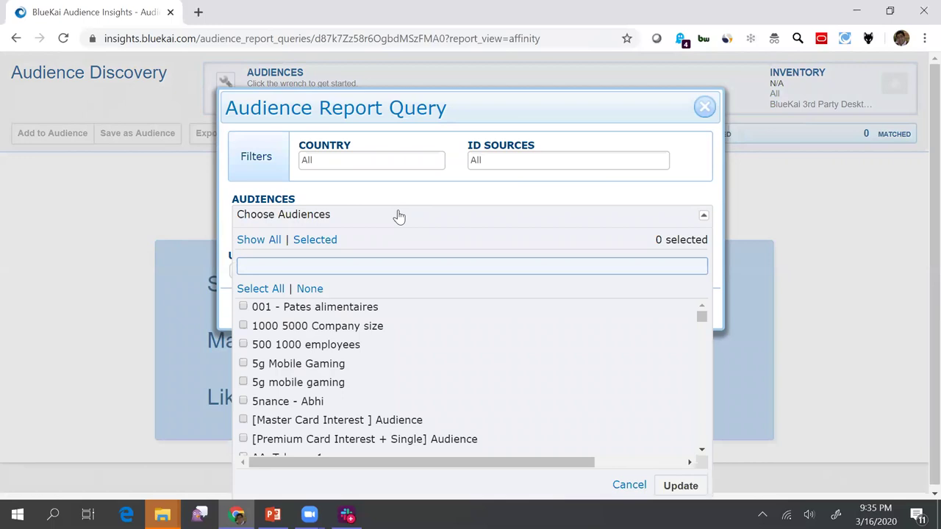
left_click(335, 271)
type("sample")
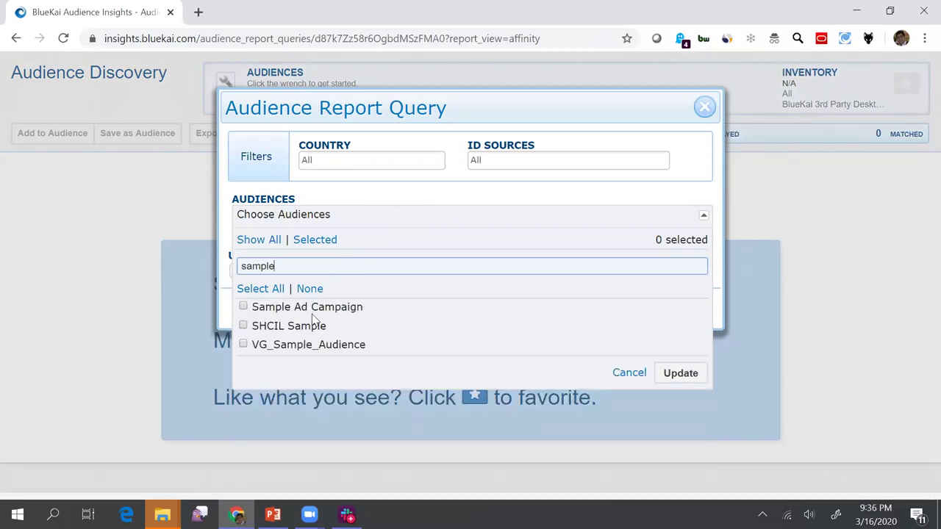
left_click(242, 306)
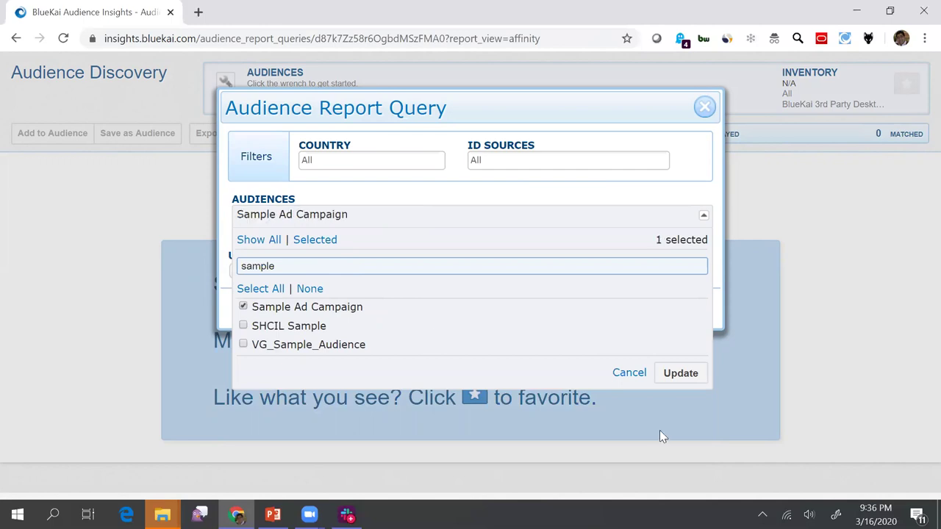
left_click(680, 374)
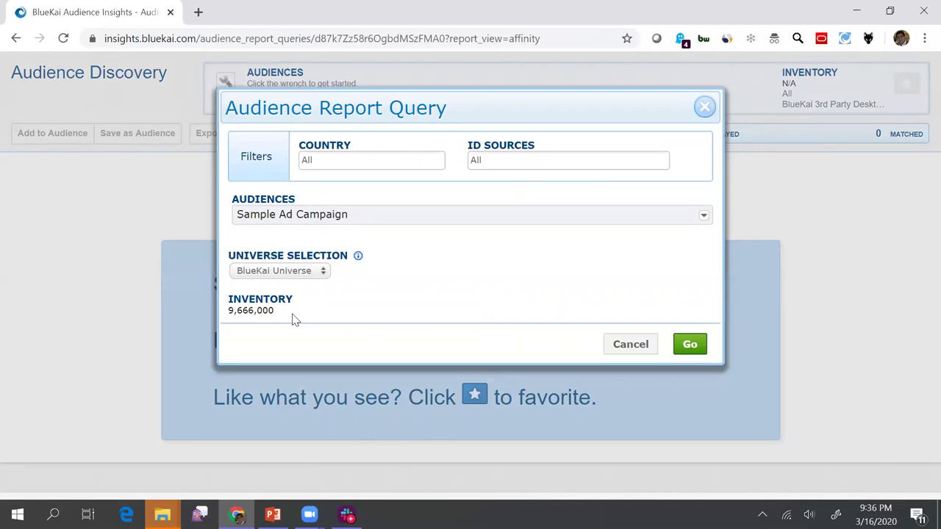
left_click(699, 347)
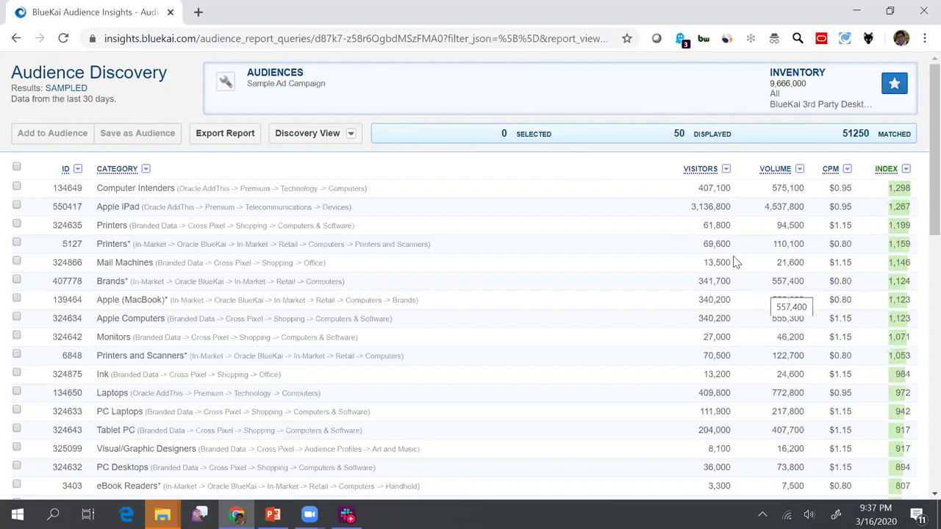
Select the Apple iPad category in the Audience Discovery results.
left_click(16, 206)
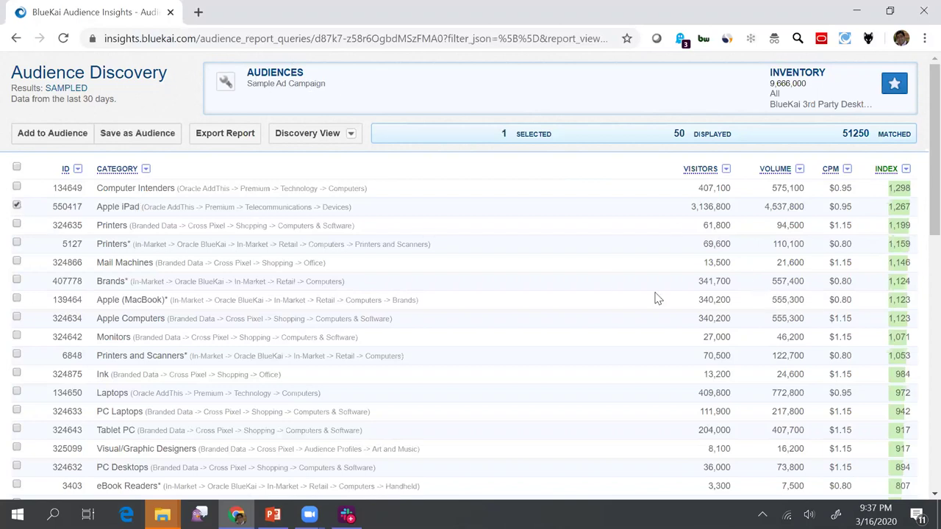